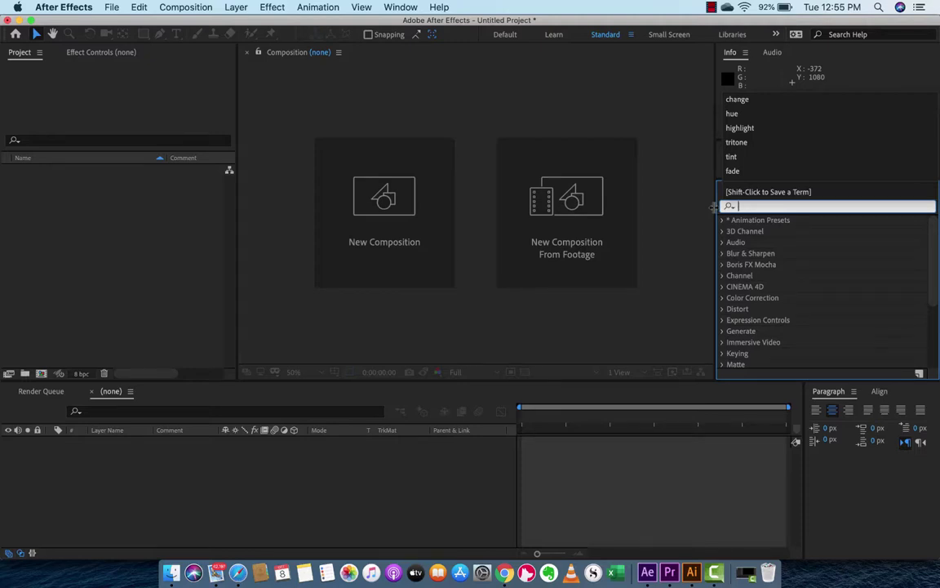
- Close the Effects & Presets search history list to leave the empty project ready
click(713, 208)
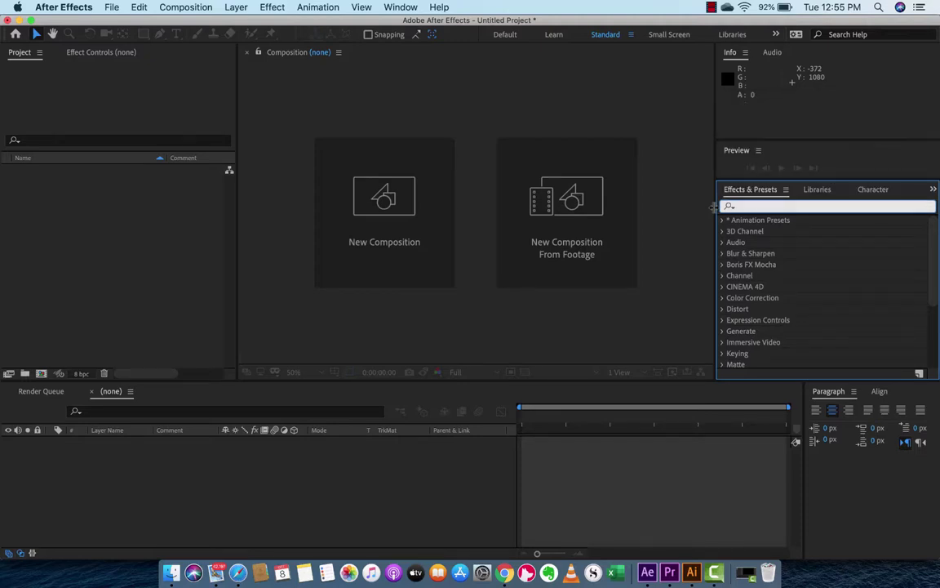
- Drag squares.ai from the Finder Desktop into After Effects to open its import options
click(172, 574)
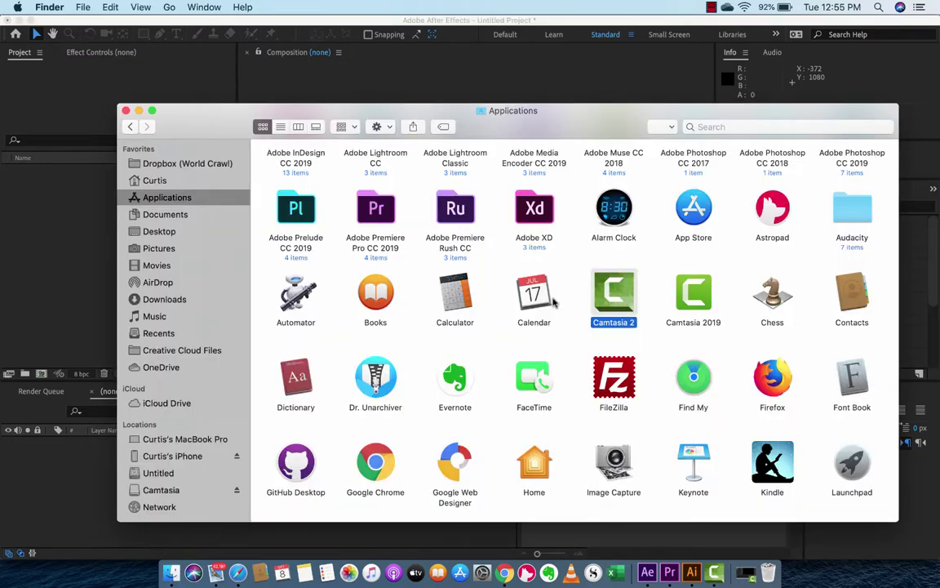
click(173, 233)
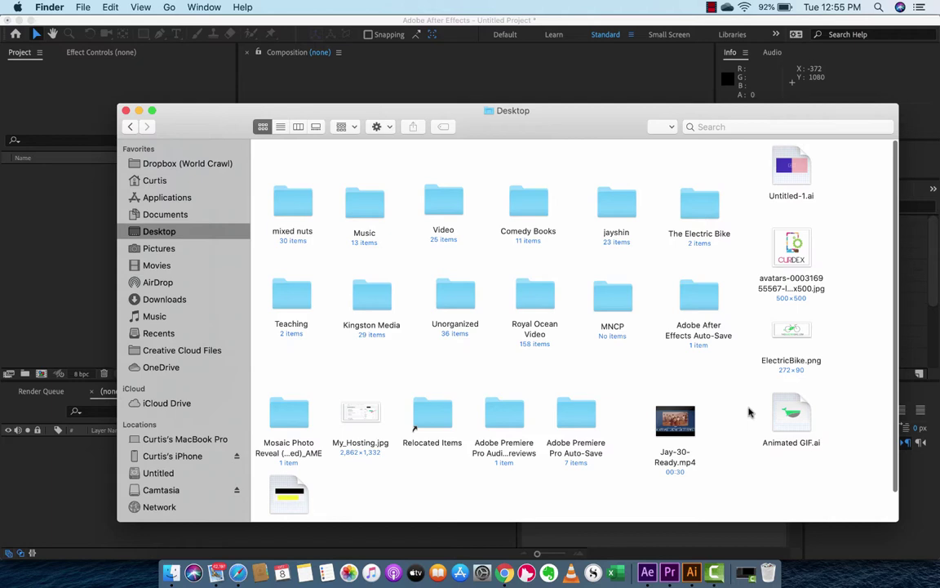
scroll(532, 425, down, 2)
scroll(532, 425, up, 2)
click(289, 457)
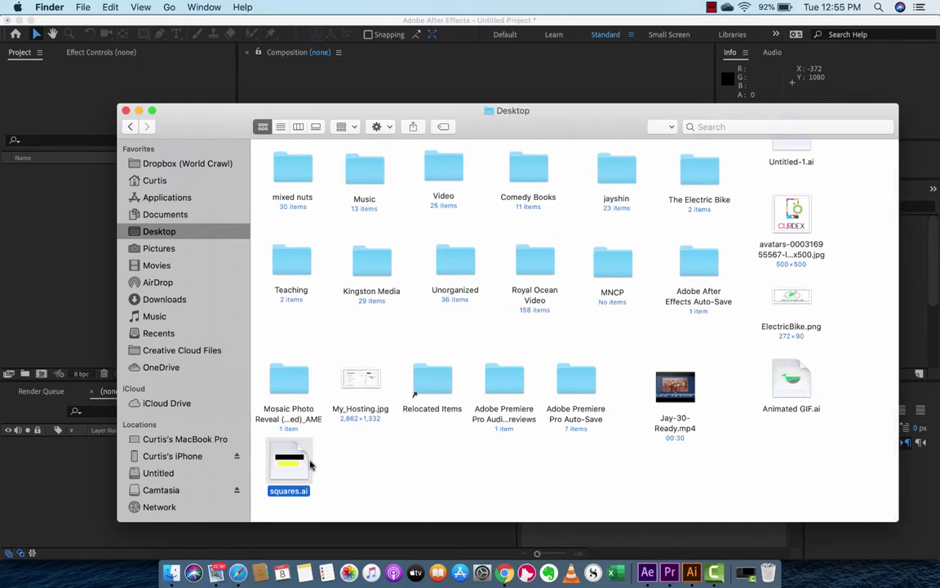
drag(295, 468, 77, 200)
key(super+Tab)
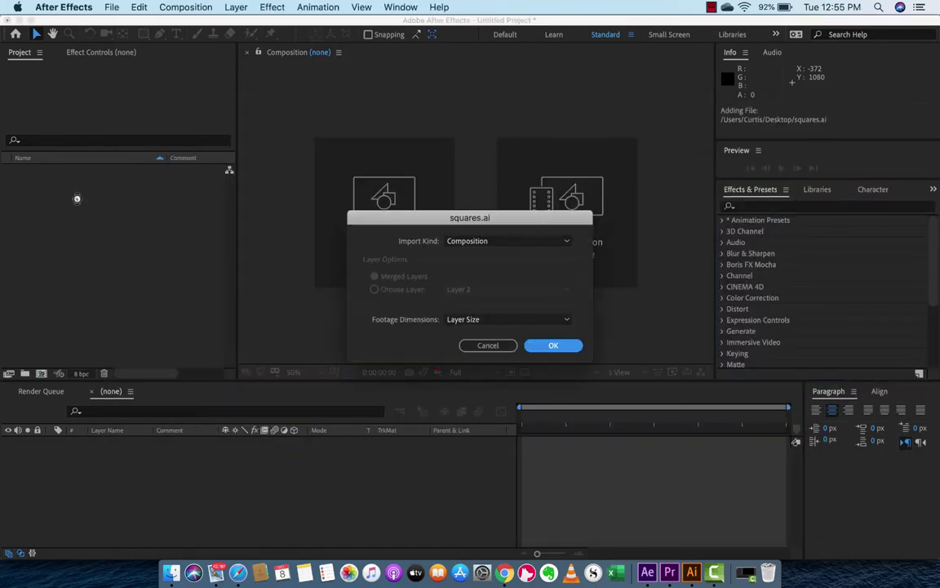
- Import squares.ai as a Composition, adding the squares comp and squares Layers folder
click(480, 243)
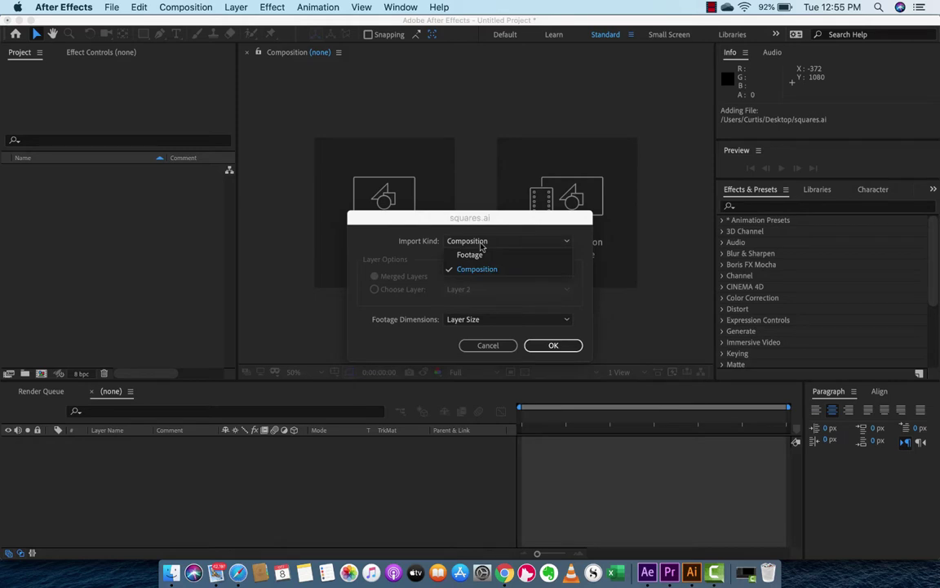
click(481, 244)
click(475, 244)
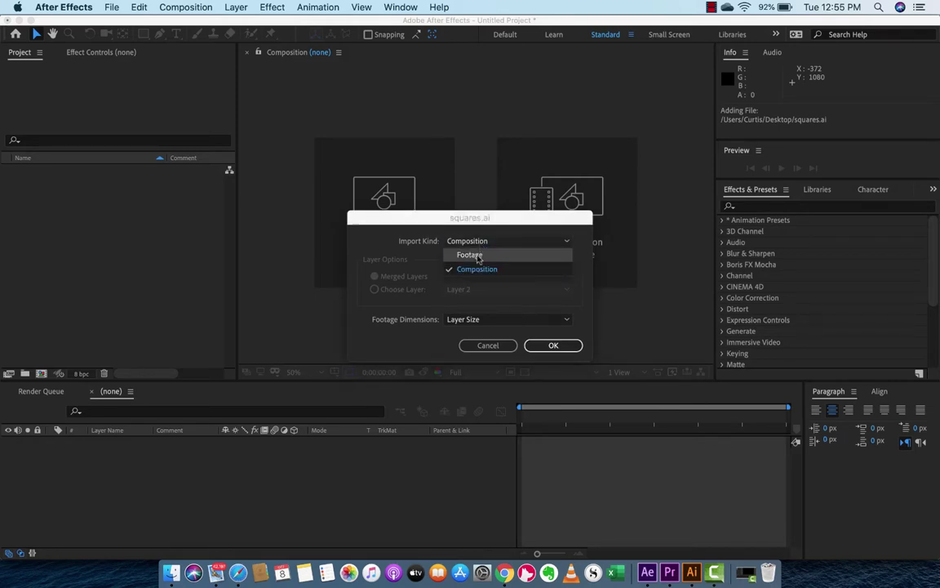
click(478, 269)
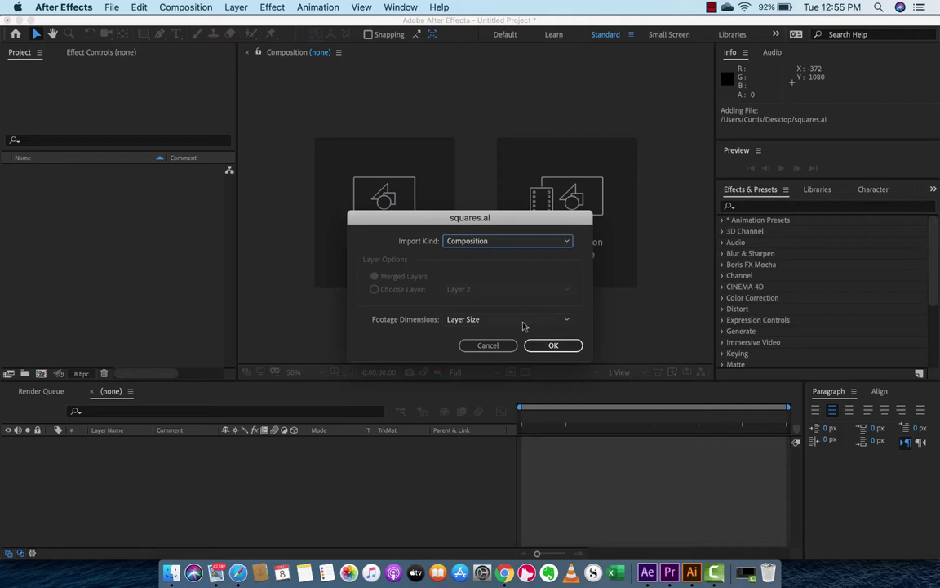
click(546, 346)
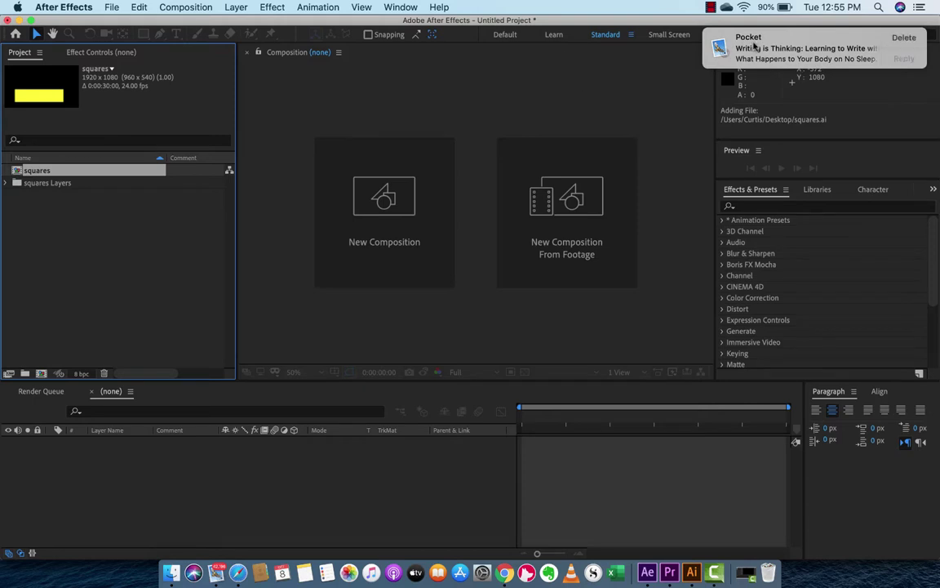
click(927, 54)
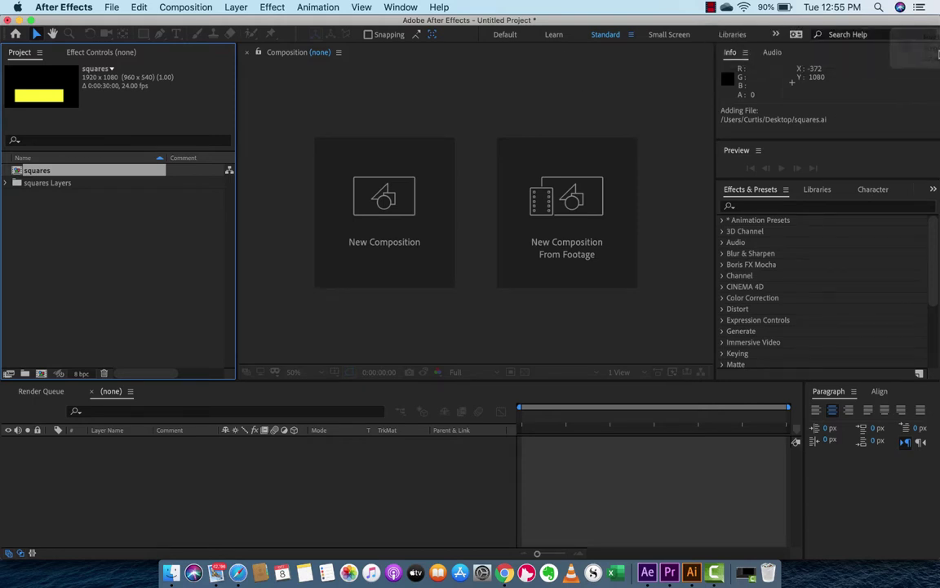
- Open the squares composition and check Layer 2 (yellow rectangle) and Layer 1, then deselect
double_click(47, 172)
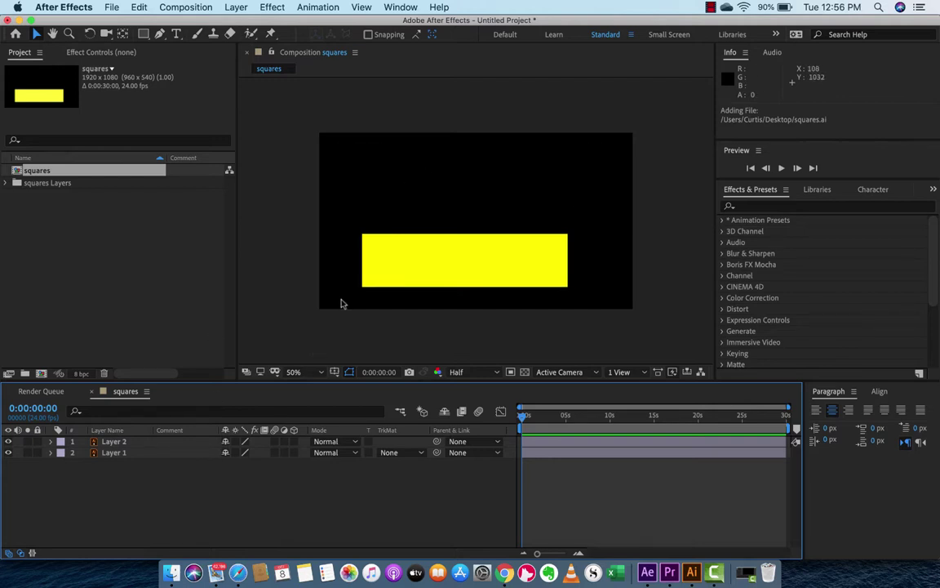
click(423, 257)
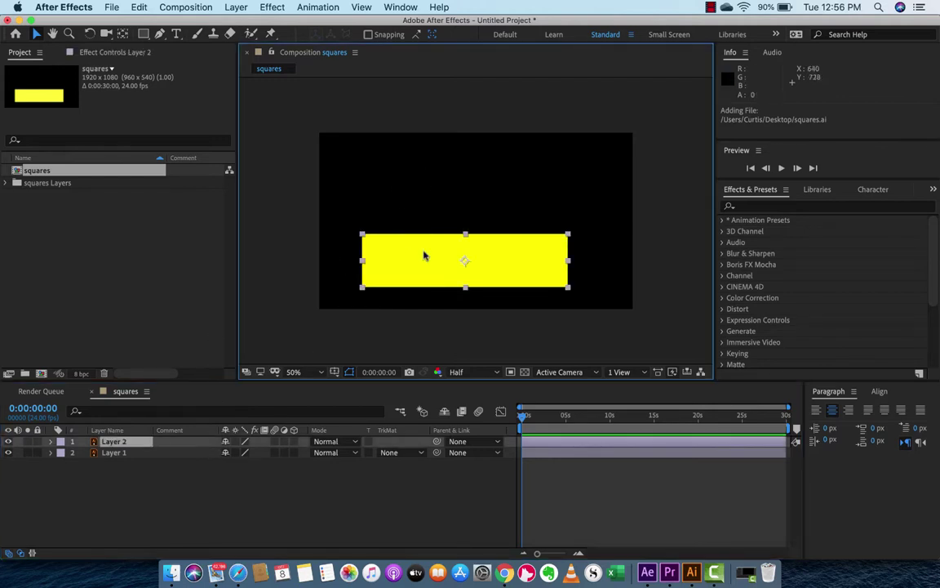
click(432, 189)
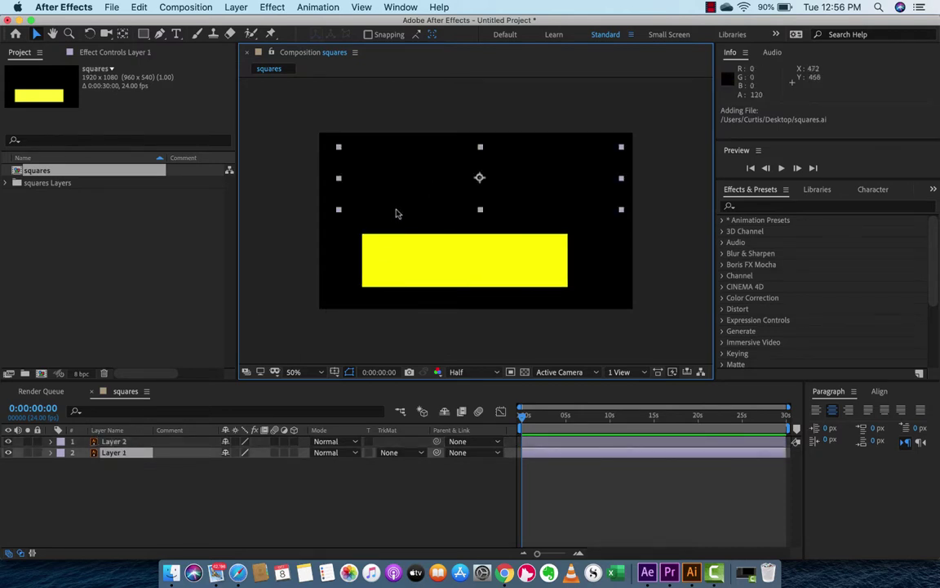
click(286, 290)
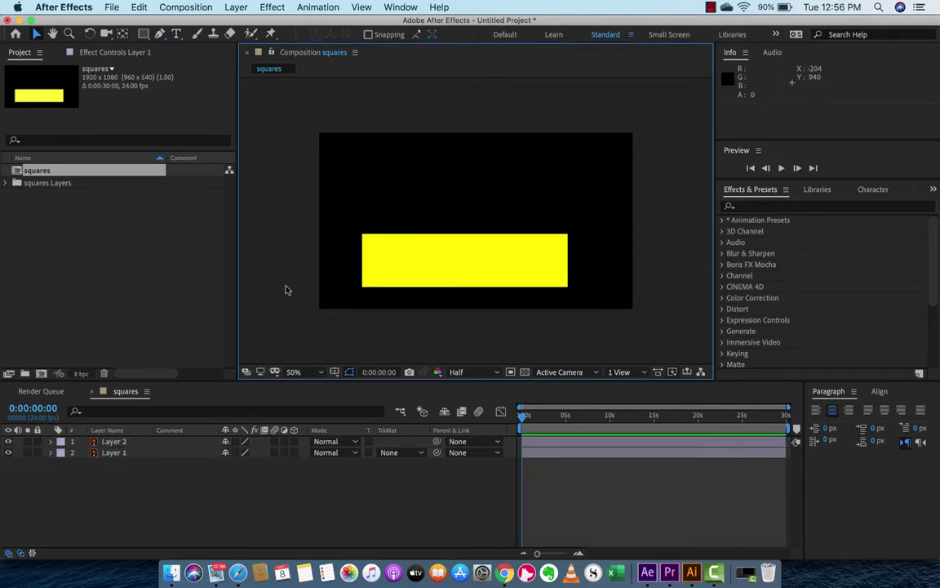
- Set the squares composition's background colour to white in Composition Settings
click(191, 7)
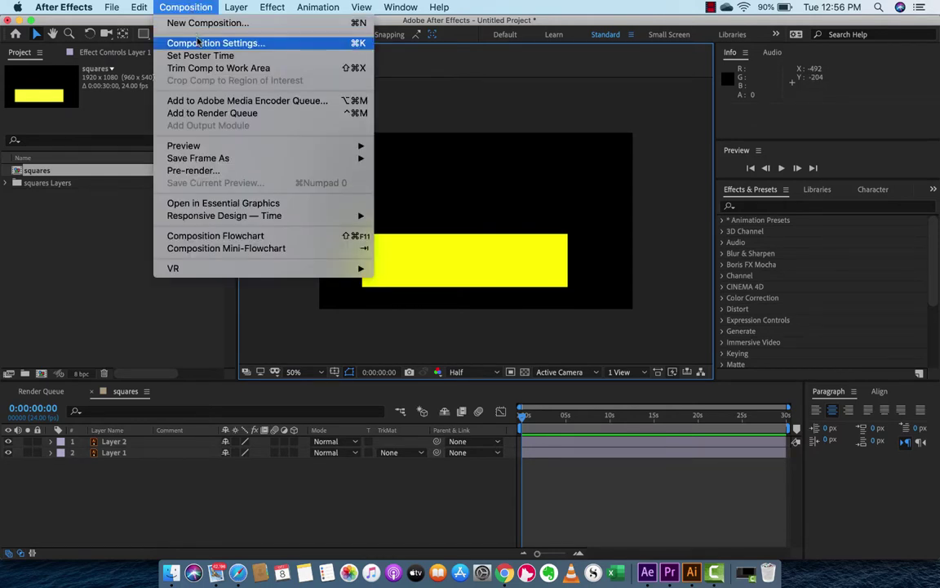
click(197, 41)
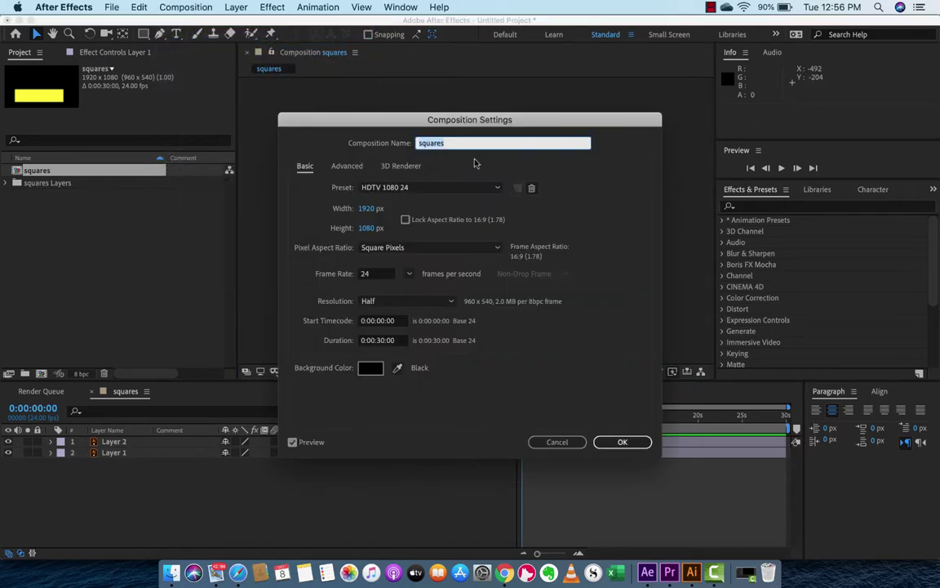
click(370, 367)
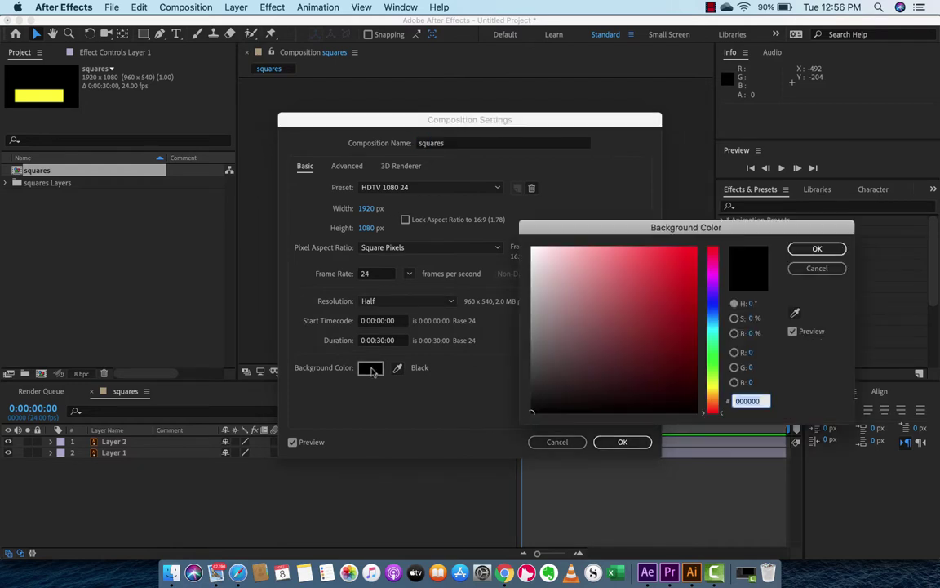
drag(555, 270, 517, 175)
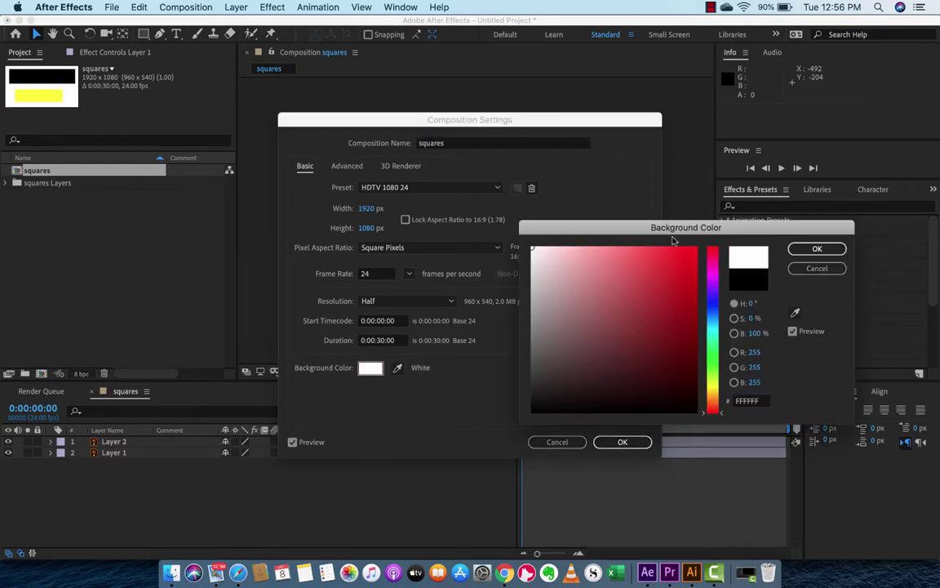
click(812, 248)
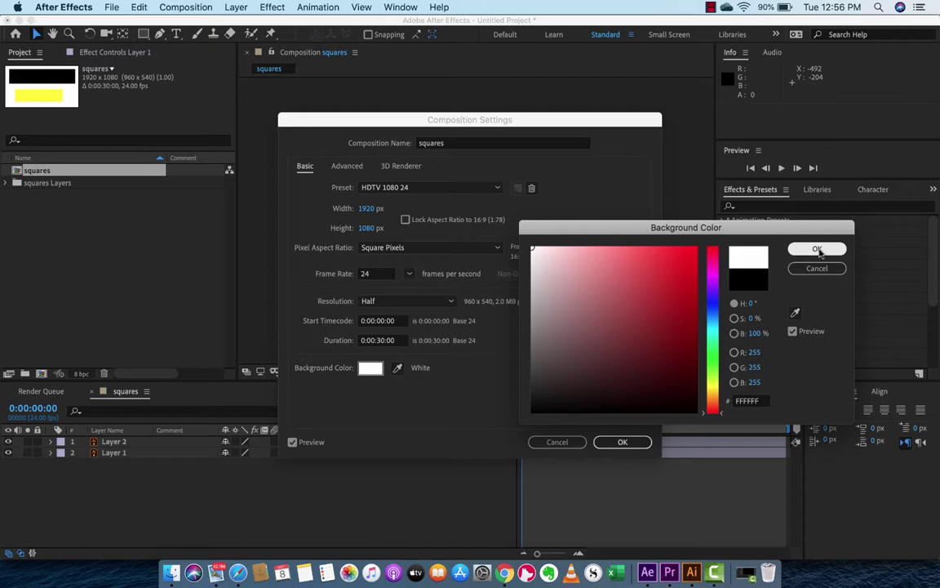
click(622, 442)
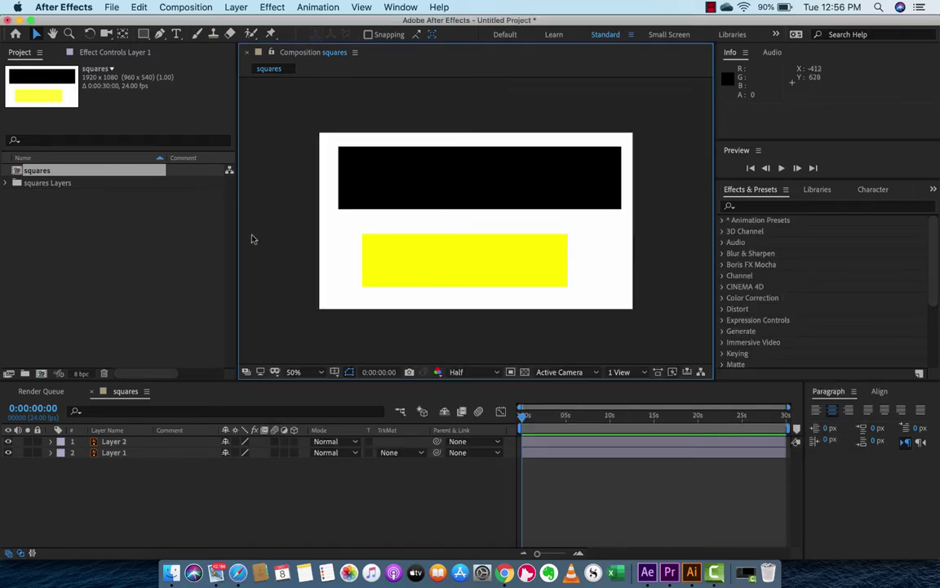
- Select Layer 2, the yellow rectangle, and focus the Effects & Presets search field
click(115, 441)
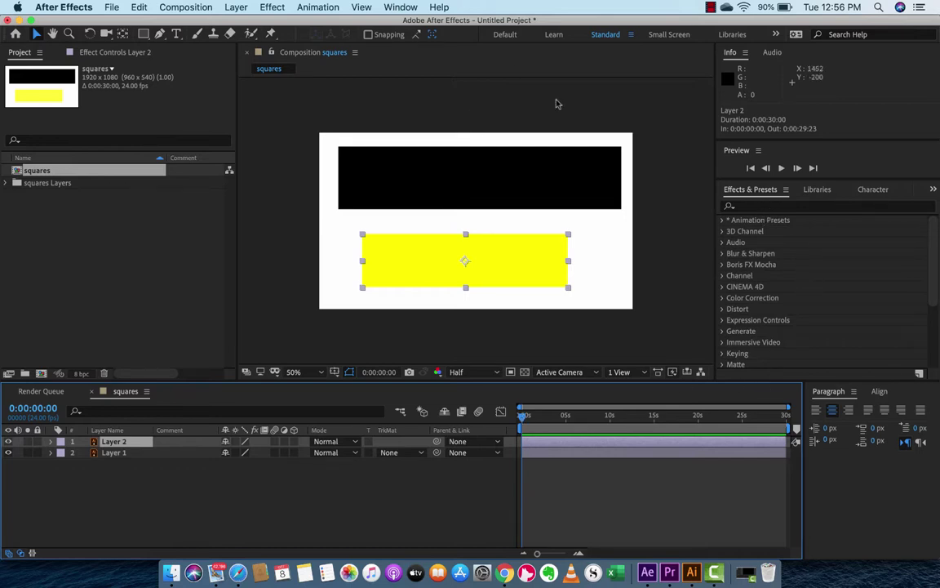
click(751, 205)
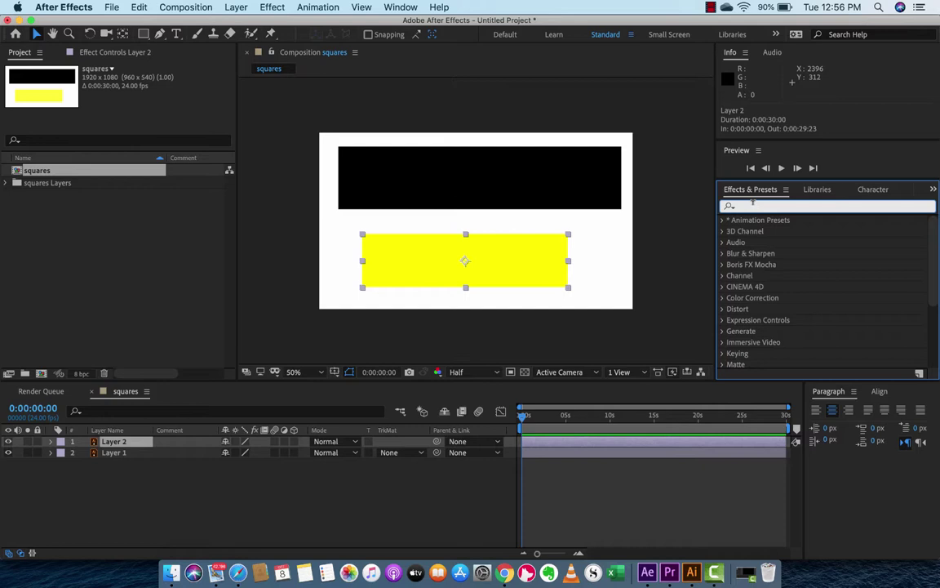
- Search for 'tint' and apply the Tint effect to the yellow rectangle on Layer 2
text(tint)
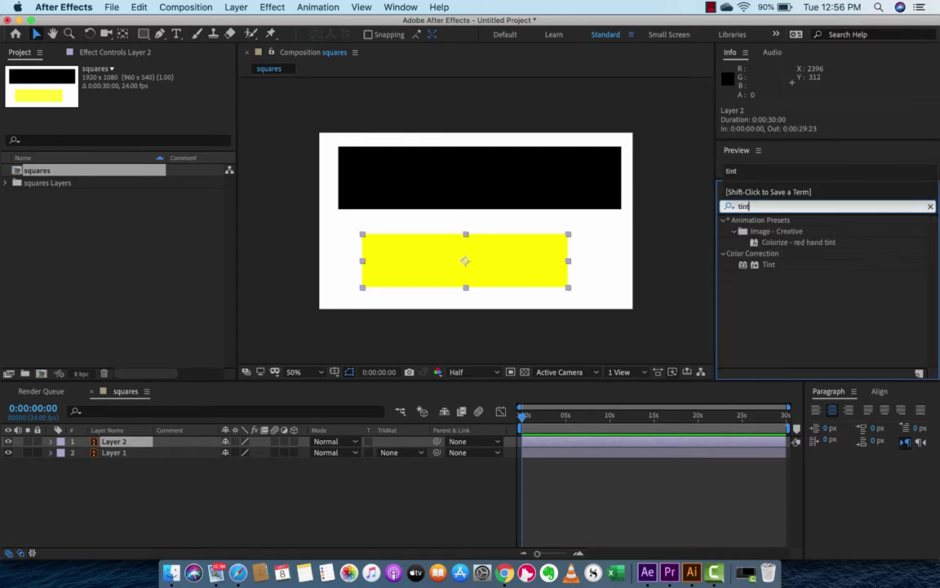
click(769, 265)
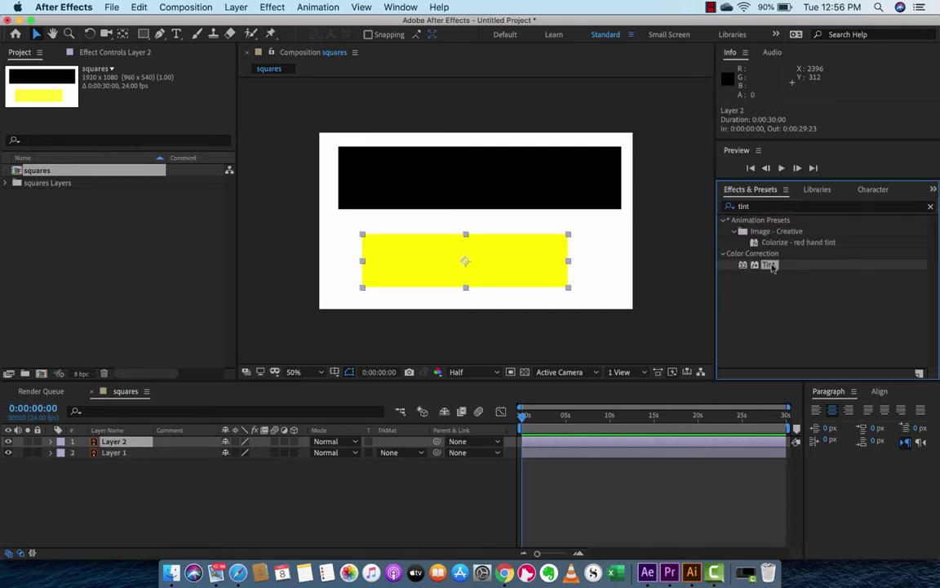
drag(771, 267, 495, 256)
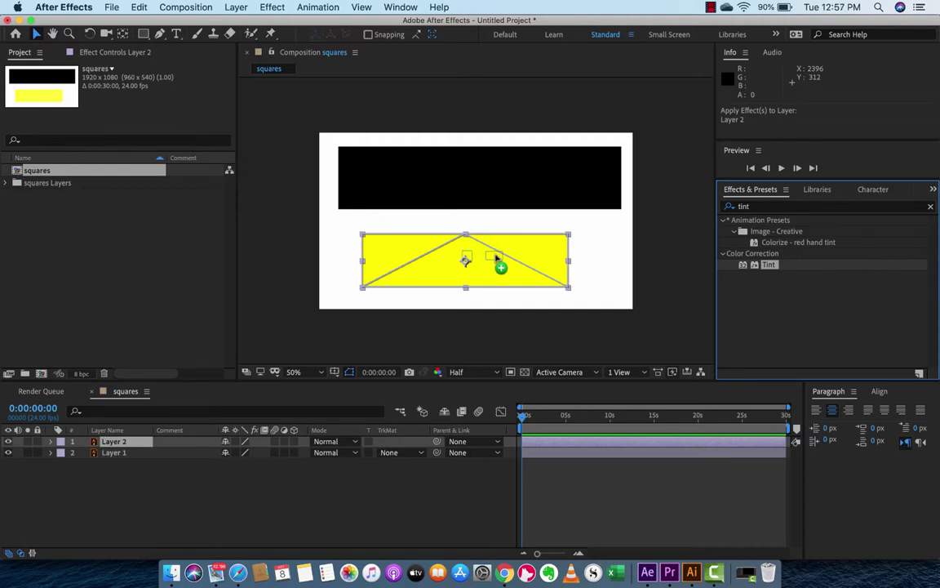
drag(495, 256, 496, 259)
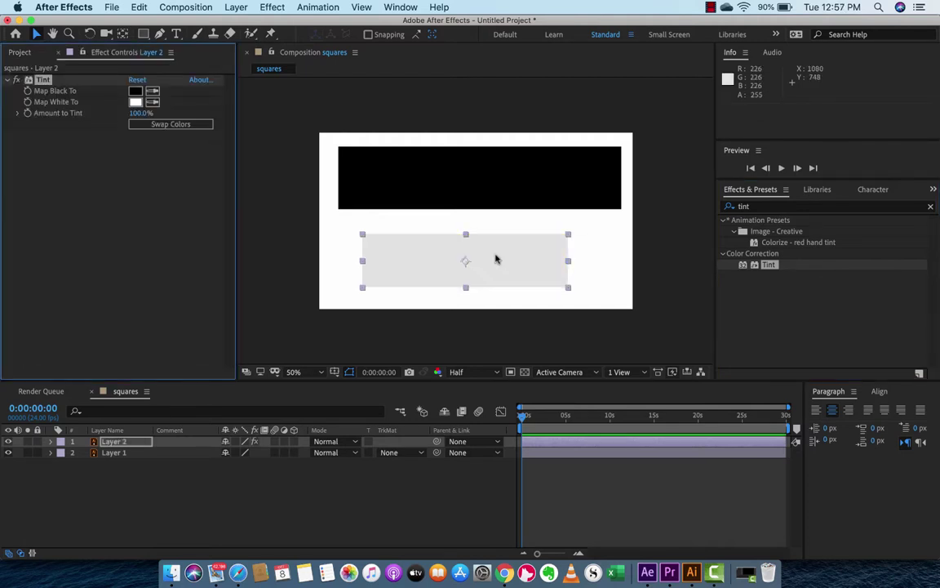
- Shift Map Black To toward blue and set Map White To to deep blue 1C00D9
click(135, 92)
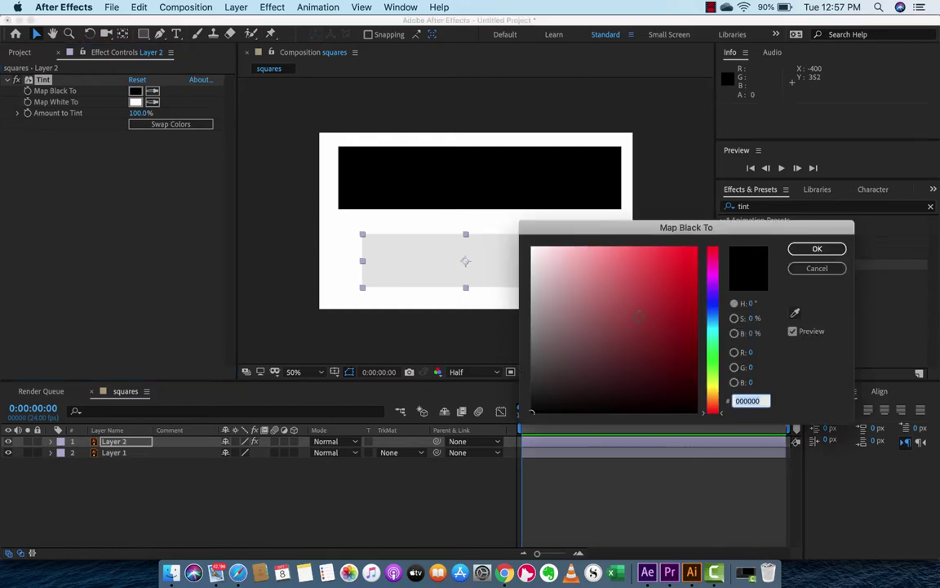
click(712, 299)
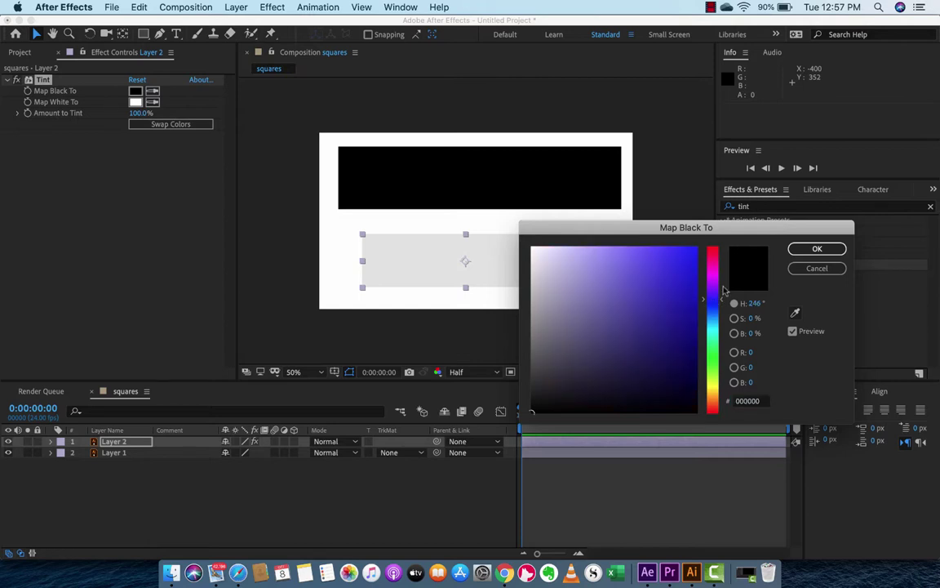
click(804, 252)
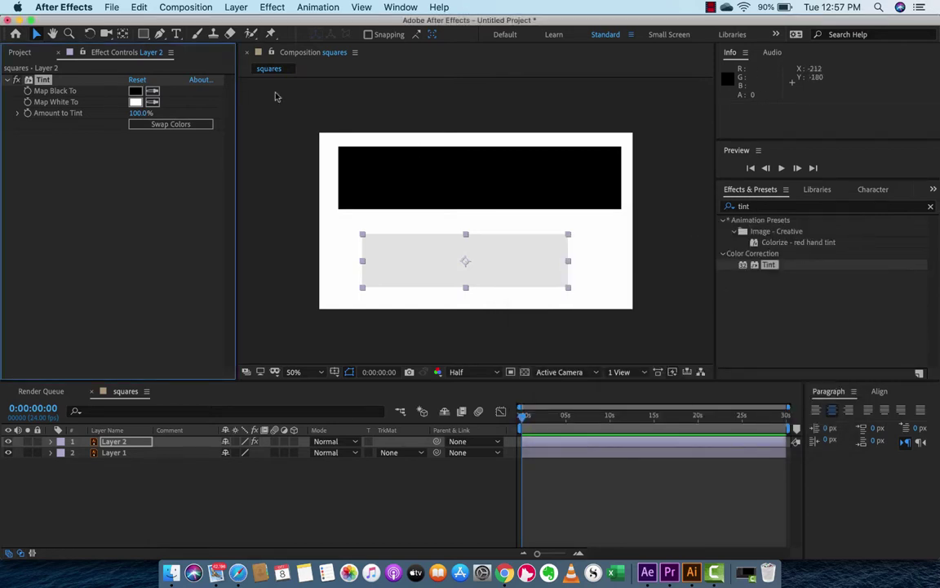
click(135, 102)
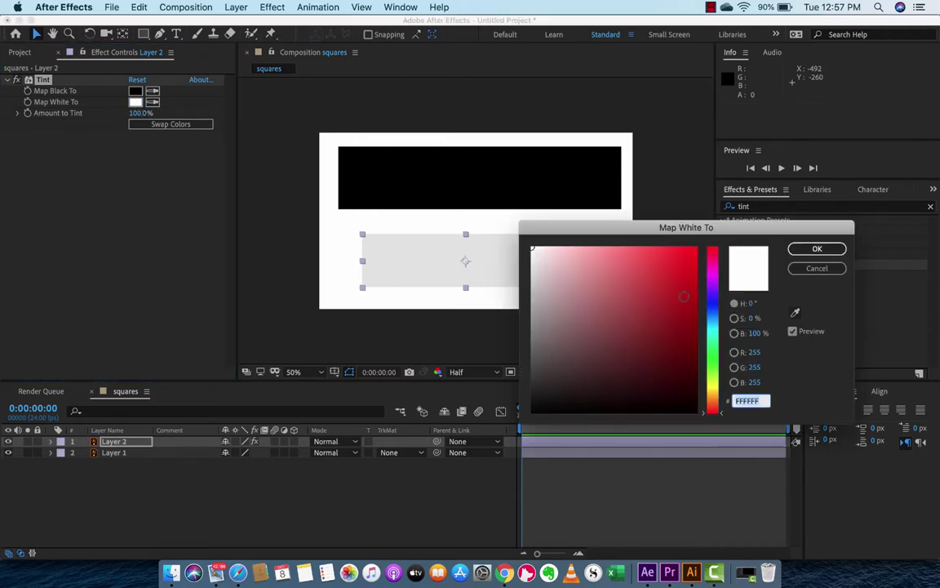
click(712, 298)
click(696, 271)
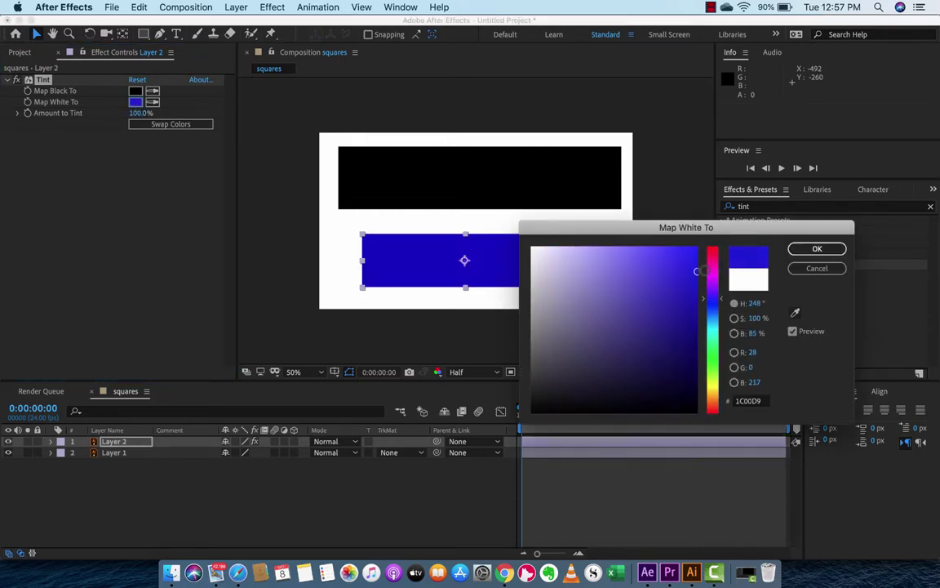
click(816, 248)
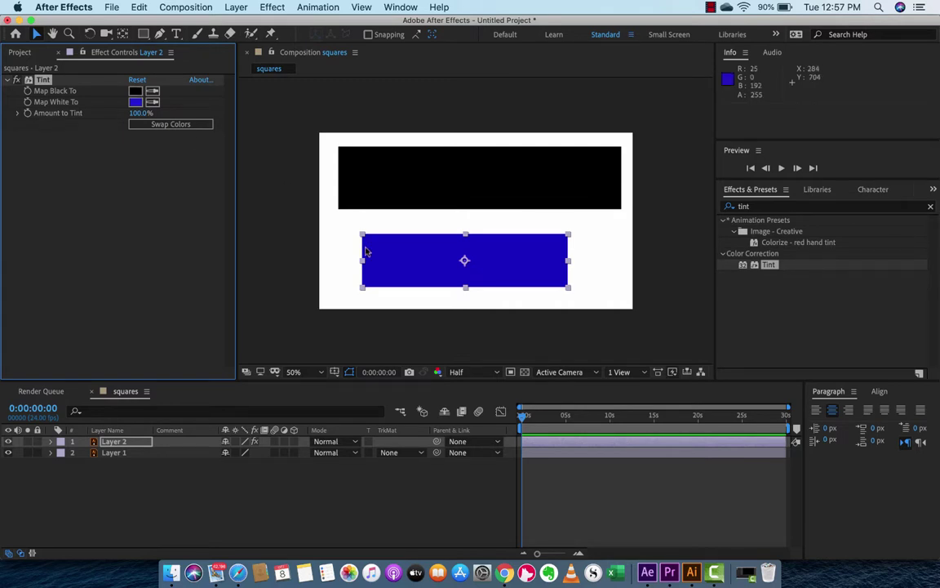
mouse_move(523, 416)
mouse_down()
mouse_move(567, 417)
mouse_move(523, 416)
mouse_up()
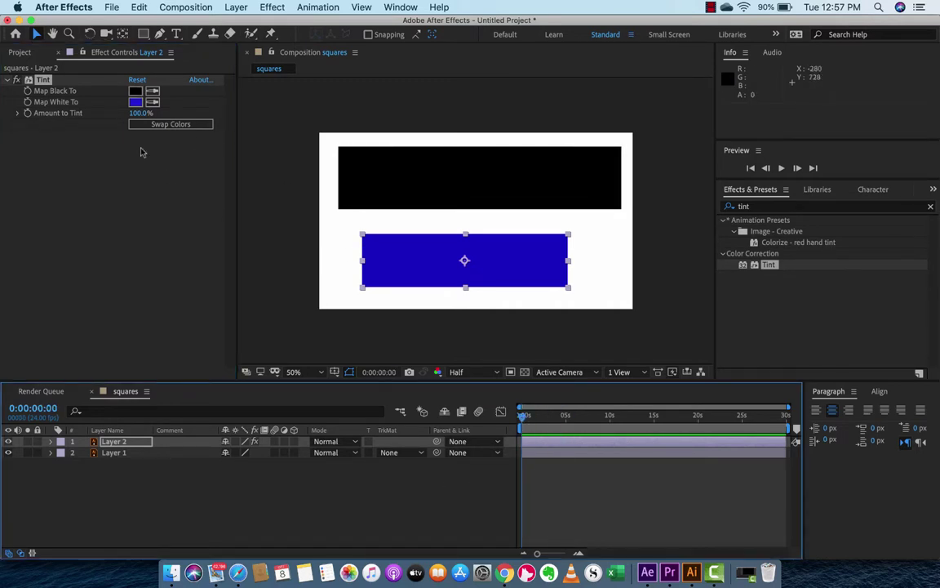
click(17, 80)
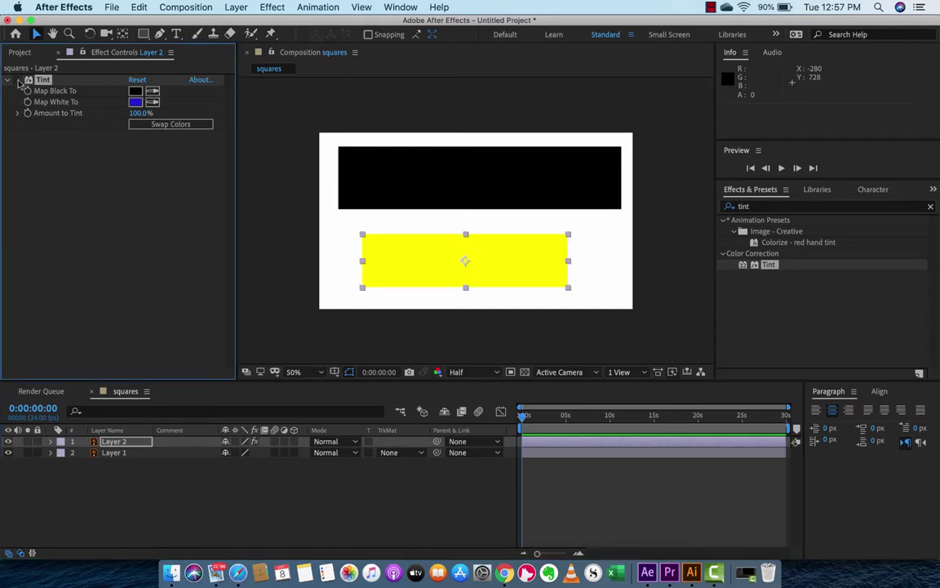
click(17, 80)
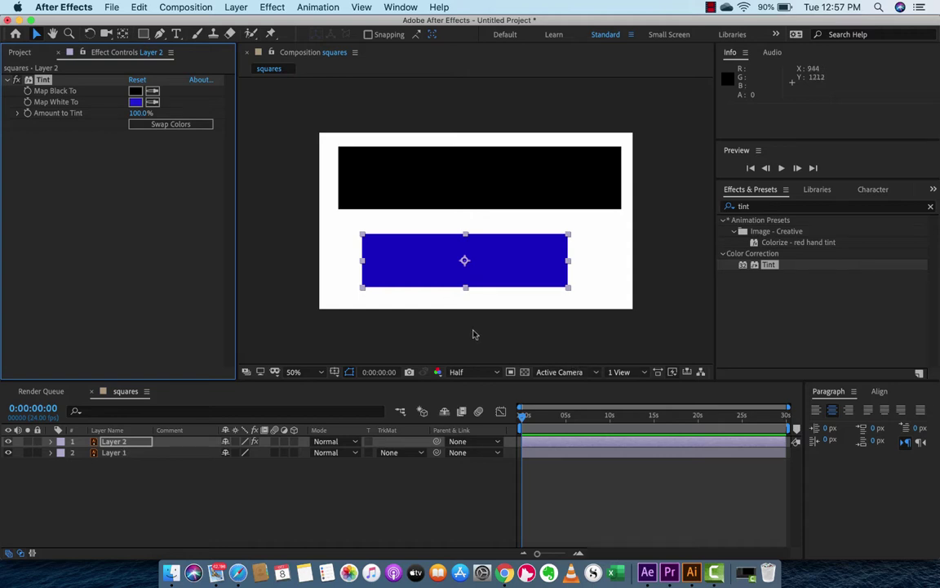
key(super+z)
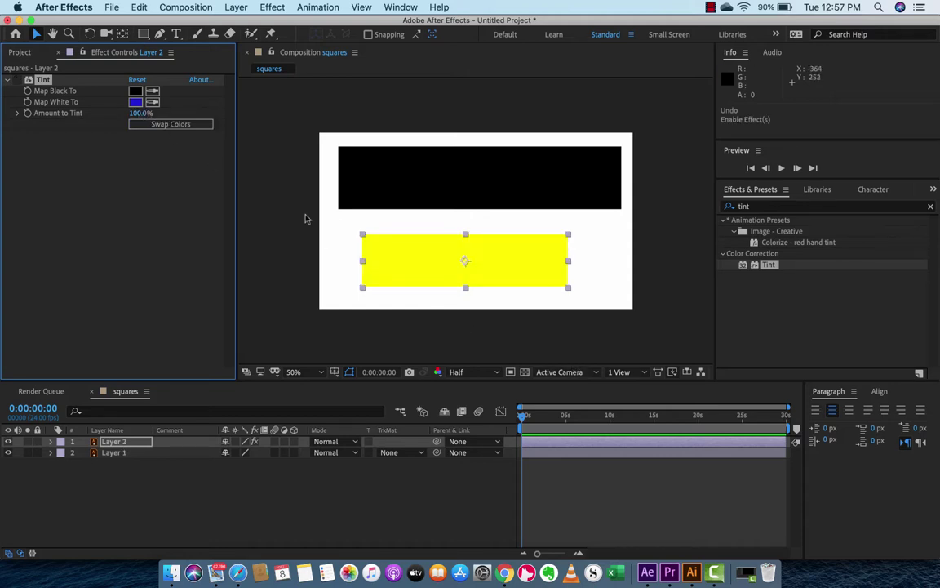
key(super+shift+z)
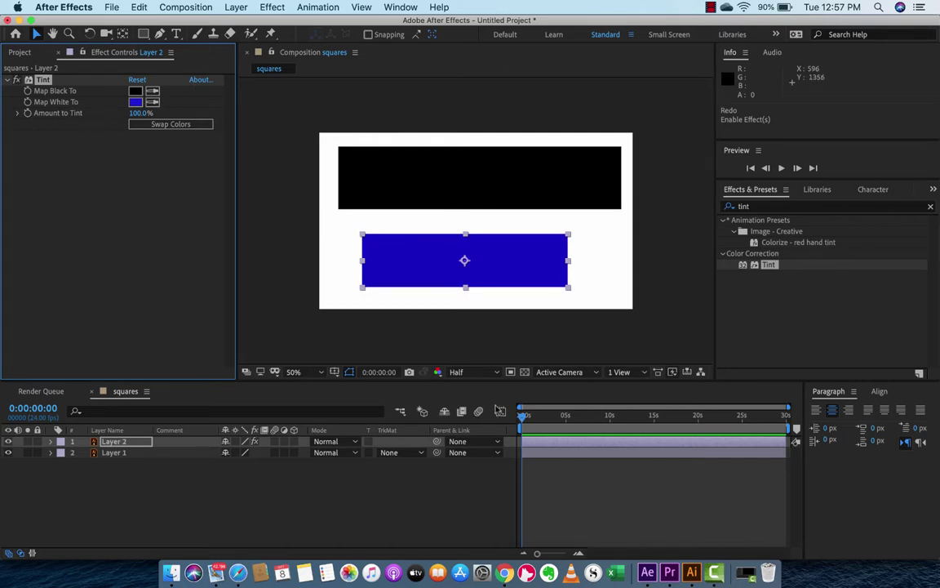
drag(526, 417, 465, 380)
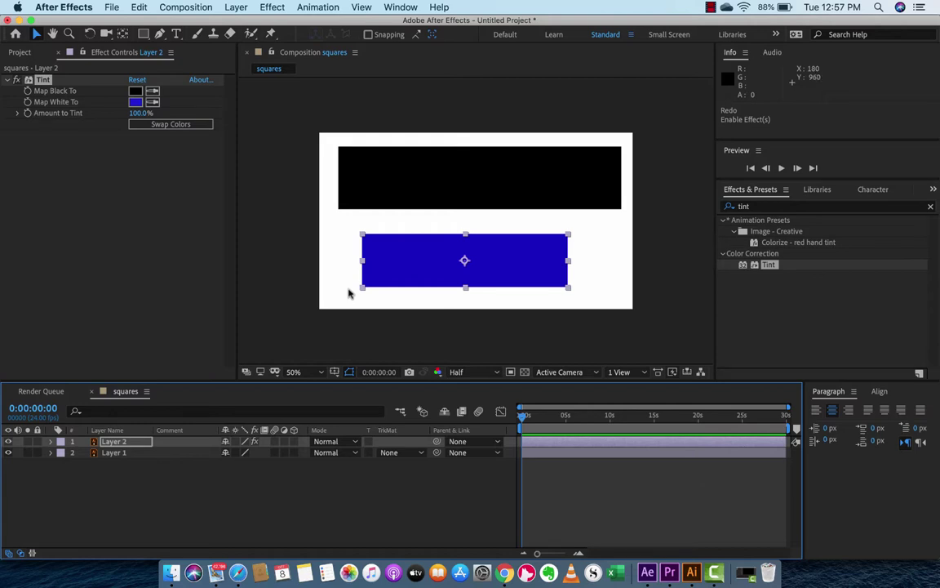
- Keyframe Map White To from blue at 0:00 to red FF0000 around 0:00:04:20, then return to start
click(53, 98)
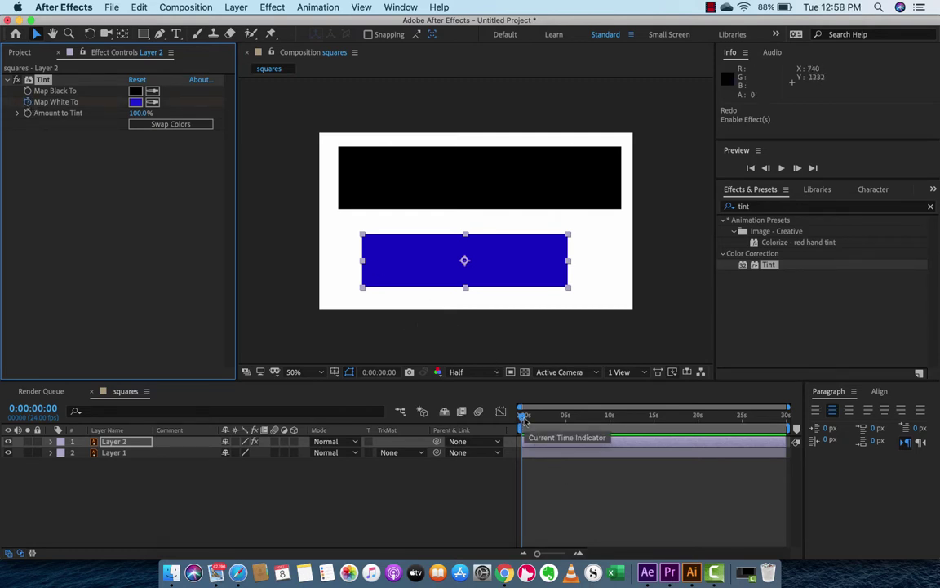
drag(523, 418, 565, 418)
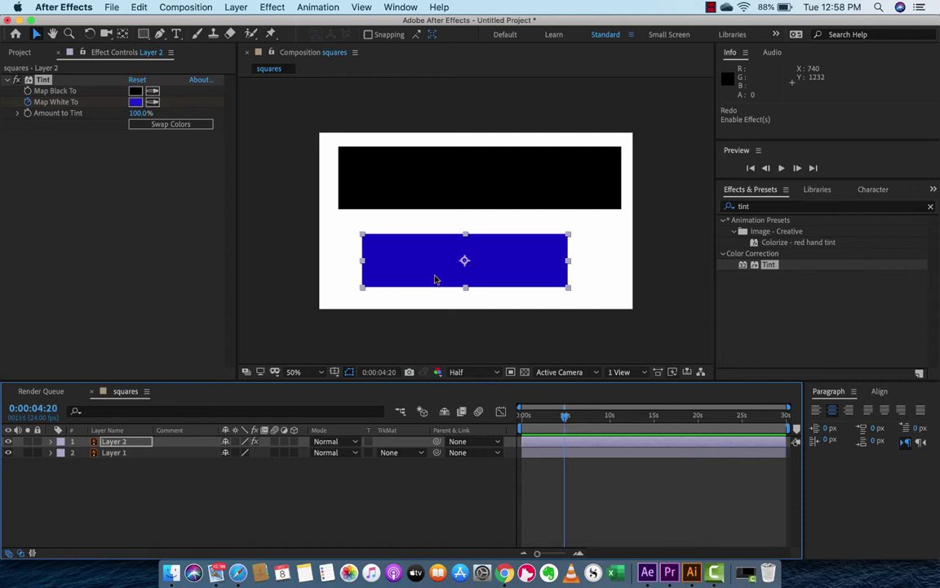
click(140, 106)
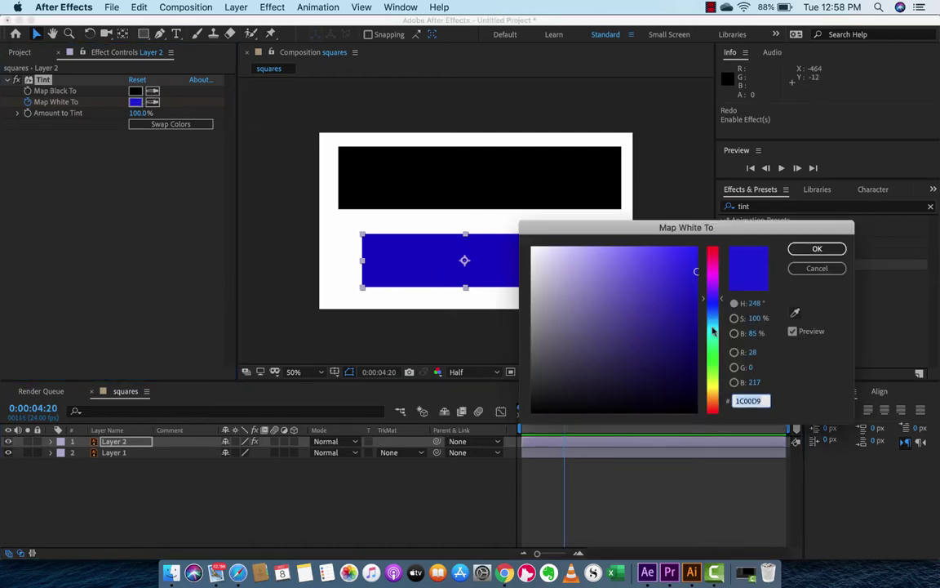
drag(713, 330, 718, 240)
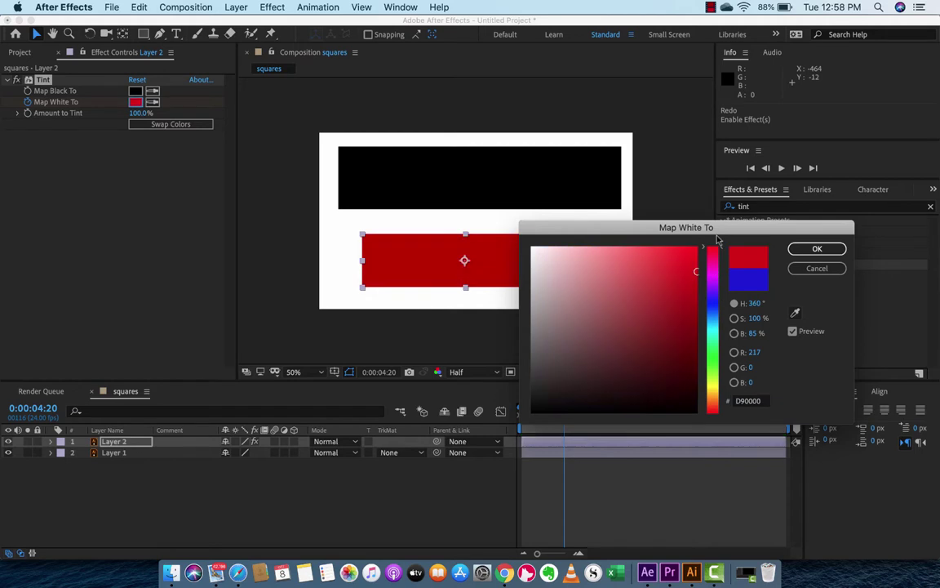
click(810, 249)
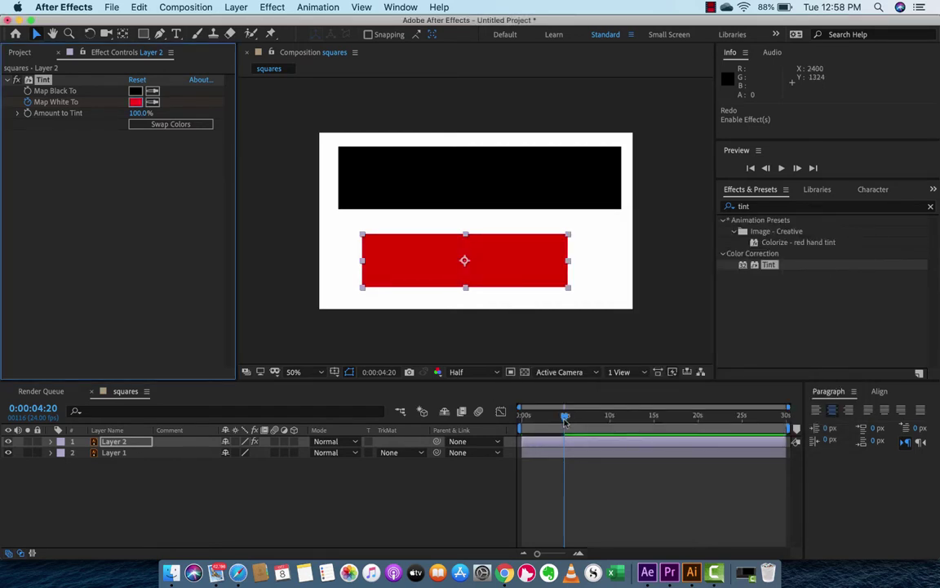
key(Home)
click(292, 284)
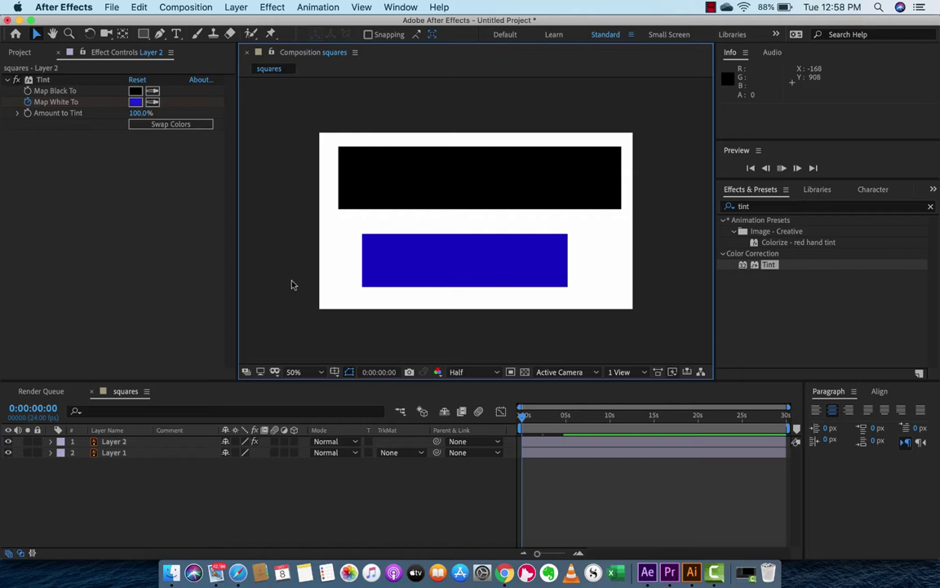
key(space)
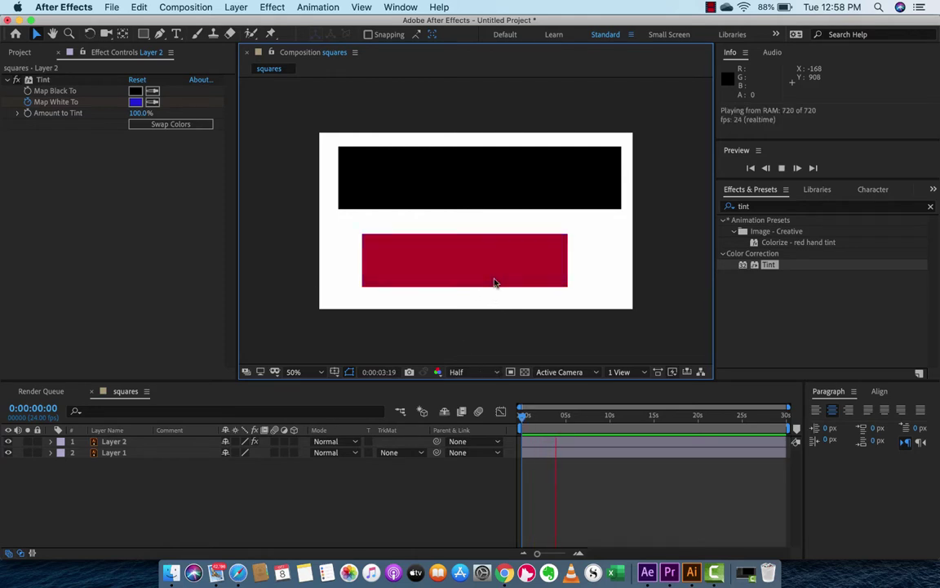
key(space)
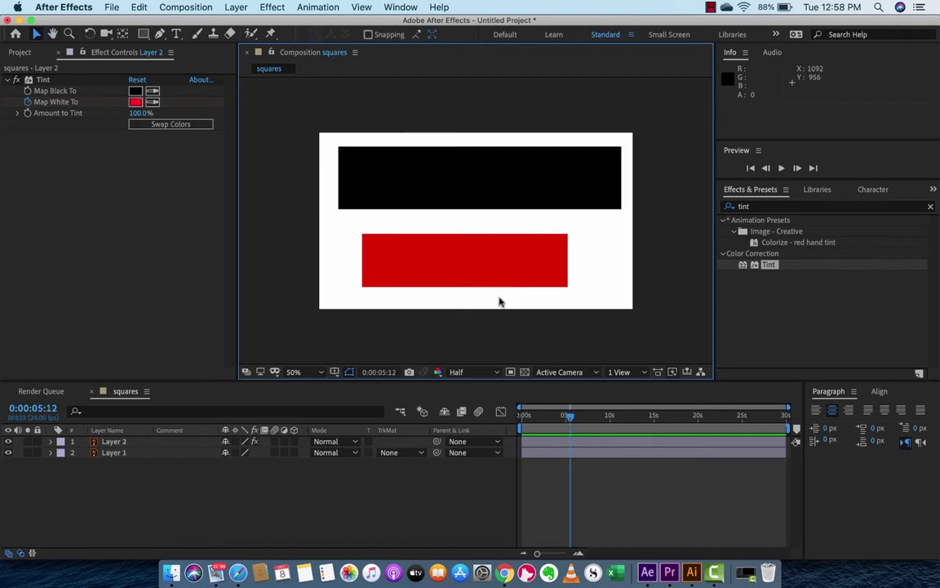
click(17, 80)
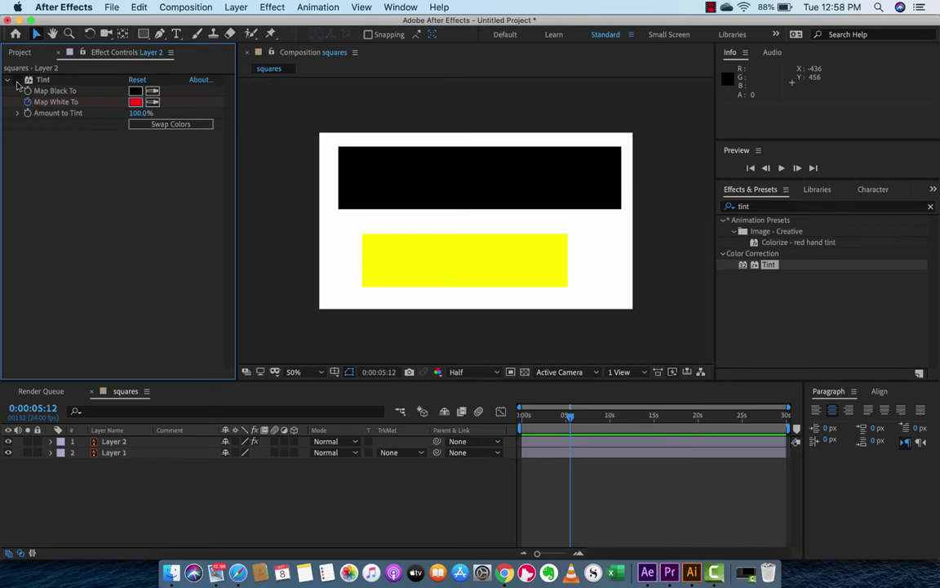
click(16, 80)
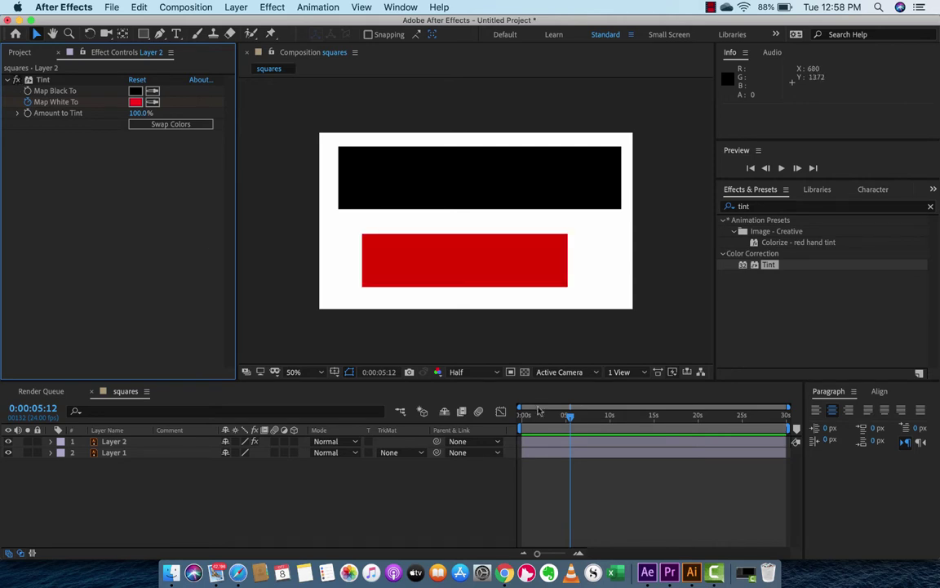
key(Home)
mouse_move(520, 406)
mouse_down()
mouse_move(569, 408)
mouse_move(520, 417)
mouse_up()
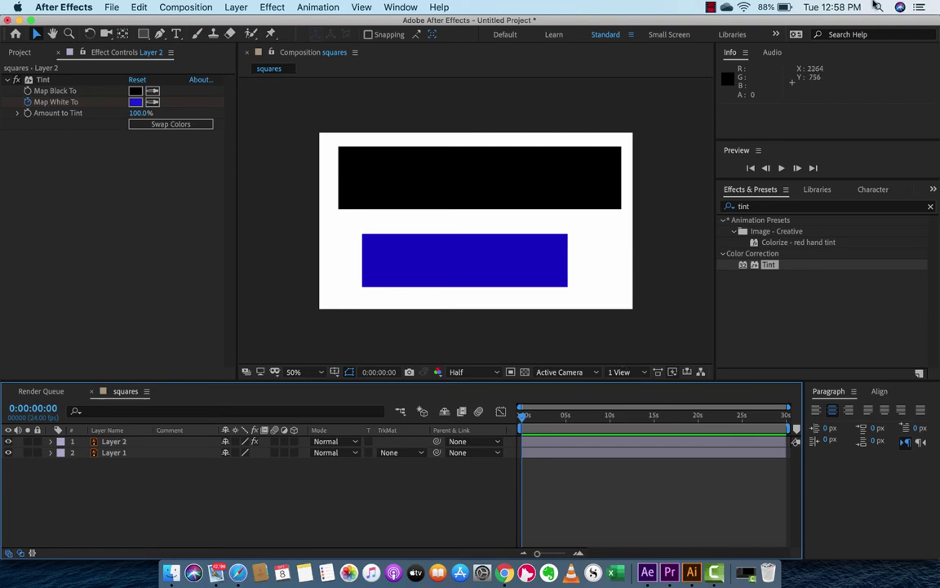
click(710, 7)
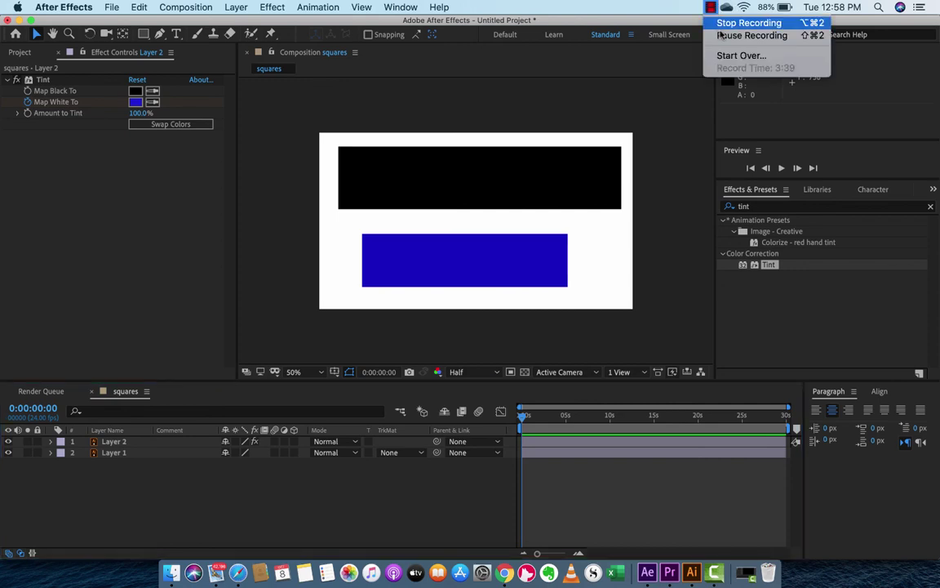